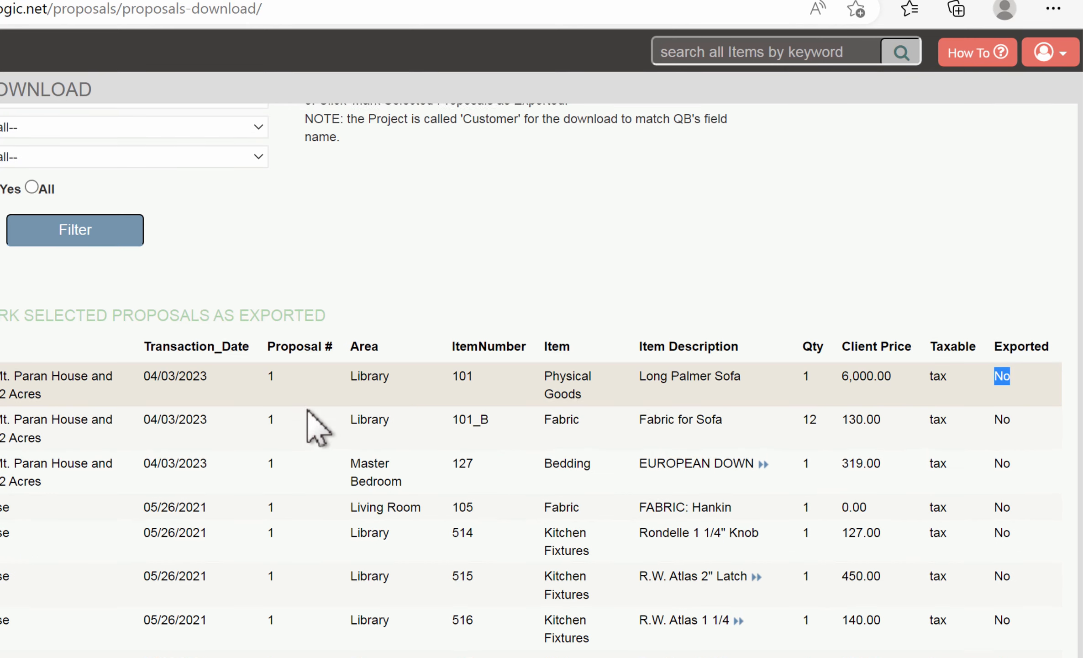
# - Filter the unexported proposals to the project Buckhead Smith Mt. Paran House and Guest House on 12 Acres, proposal 1 on 04/03/2023
pyautogui.scroll(3, 315, 427)
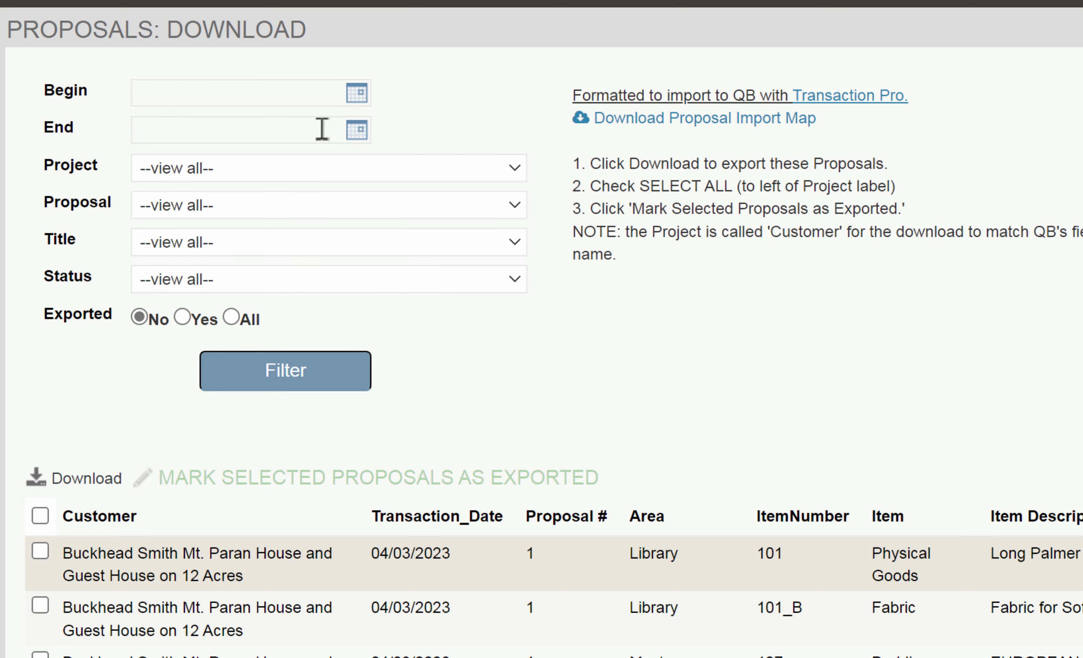
pyautogui.click(324, 168)
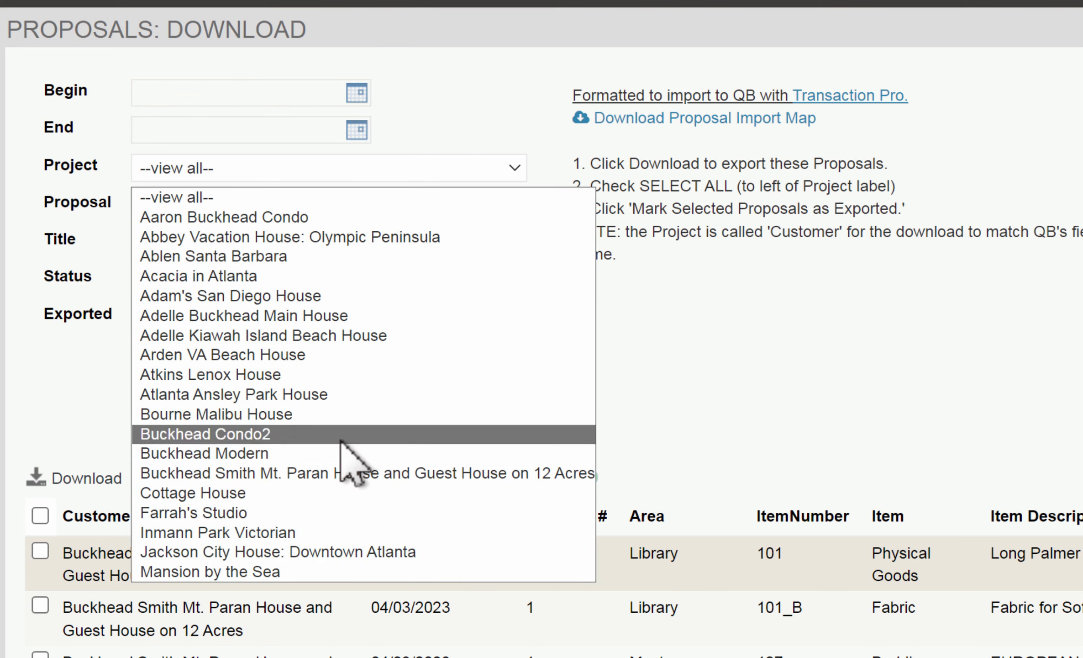
pyautogui.click(343, 476)
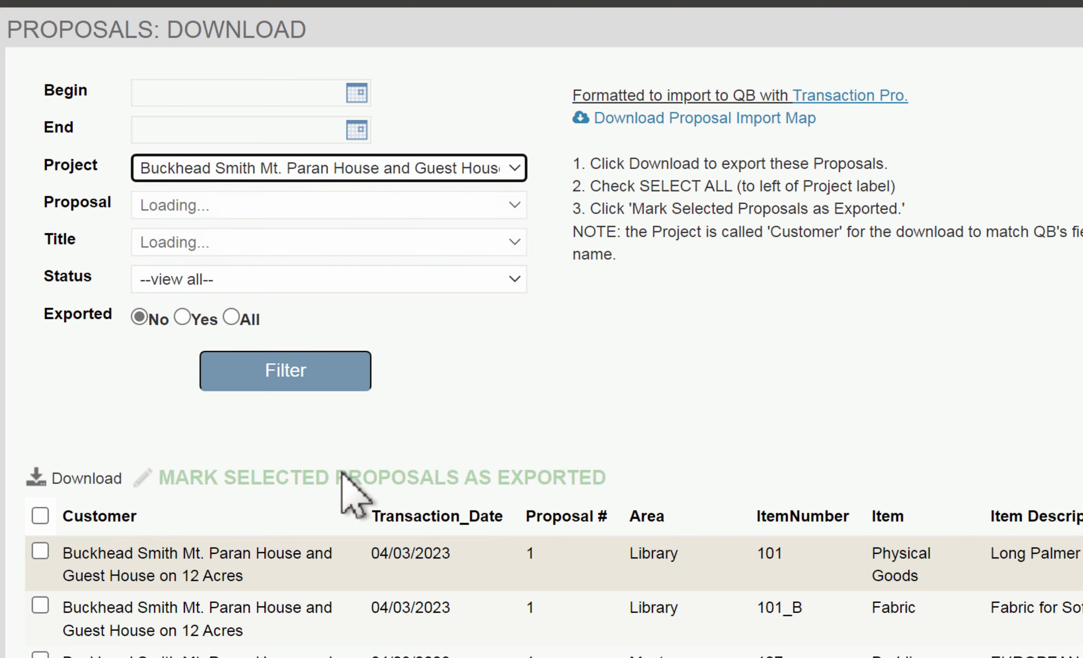
pyautogui.click(307, 203)
pyautogui.click(305, 252)
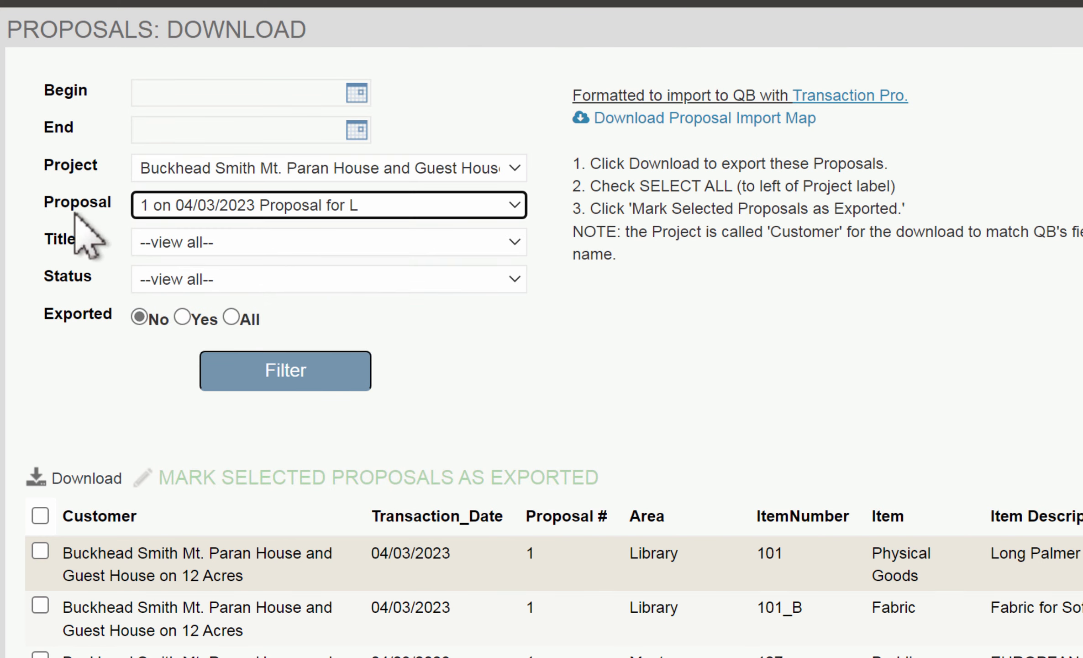
pyautogui.click(284, 373)
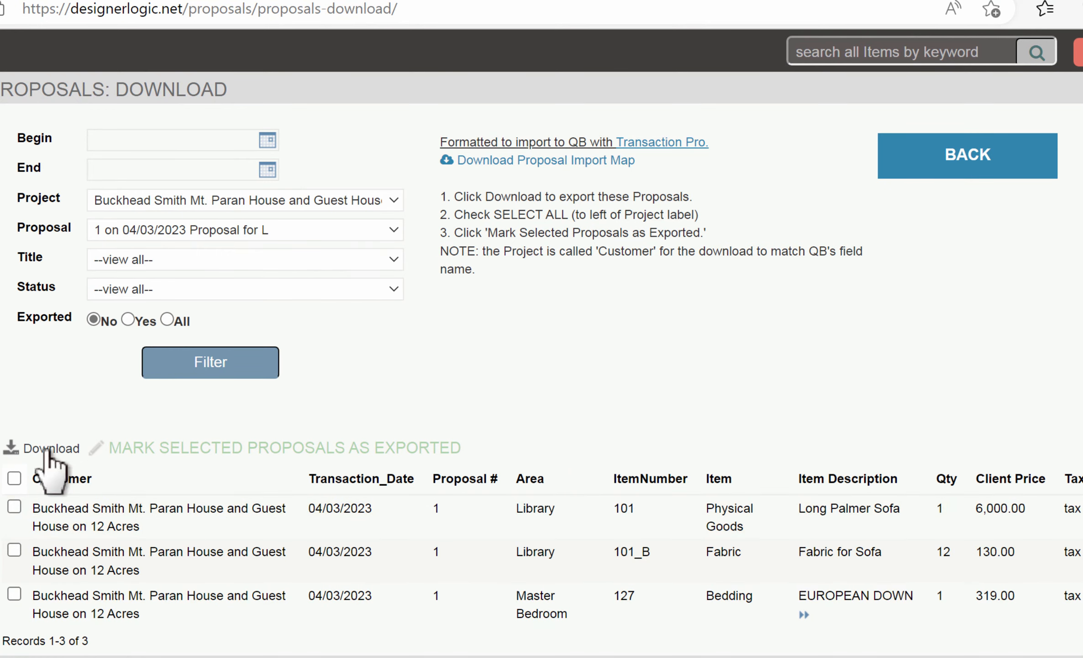
# - Download the filtered proposals and mark all of their records as exported
pyautogui.click(49, 442)
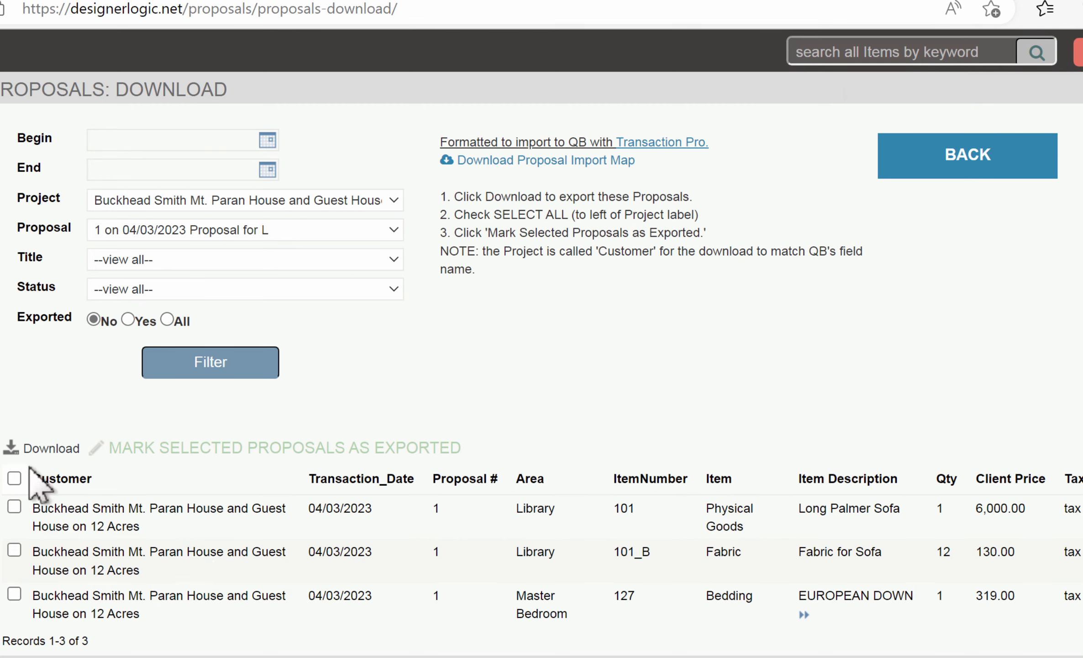
pyautogui.click(15, 478)
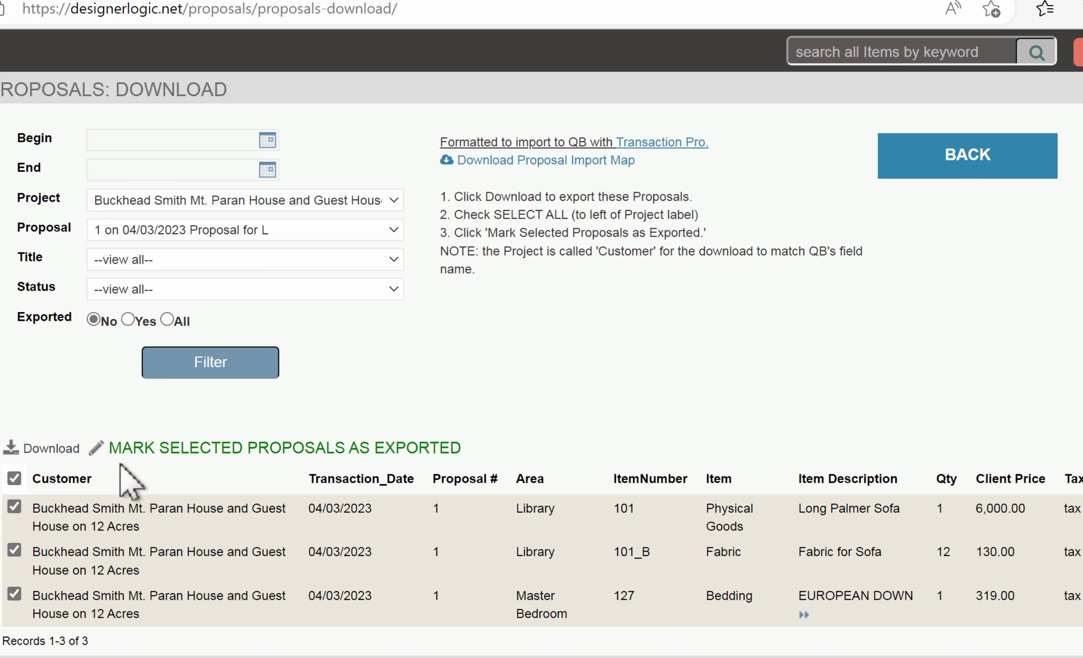
pyautogui.click(273, 442)
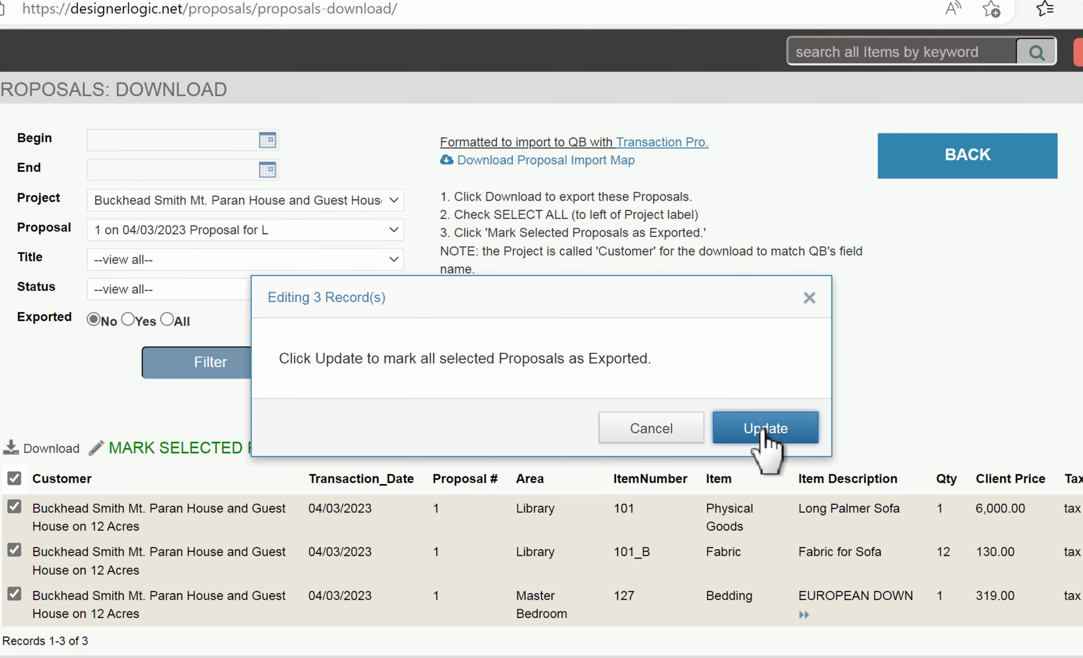
pyautogui.click(766, 428)
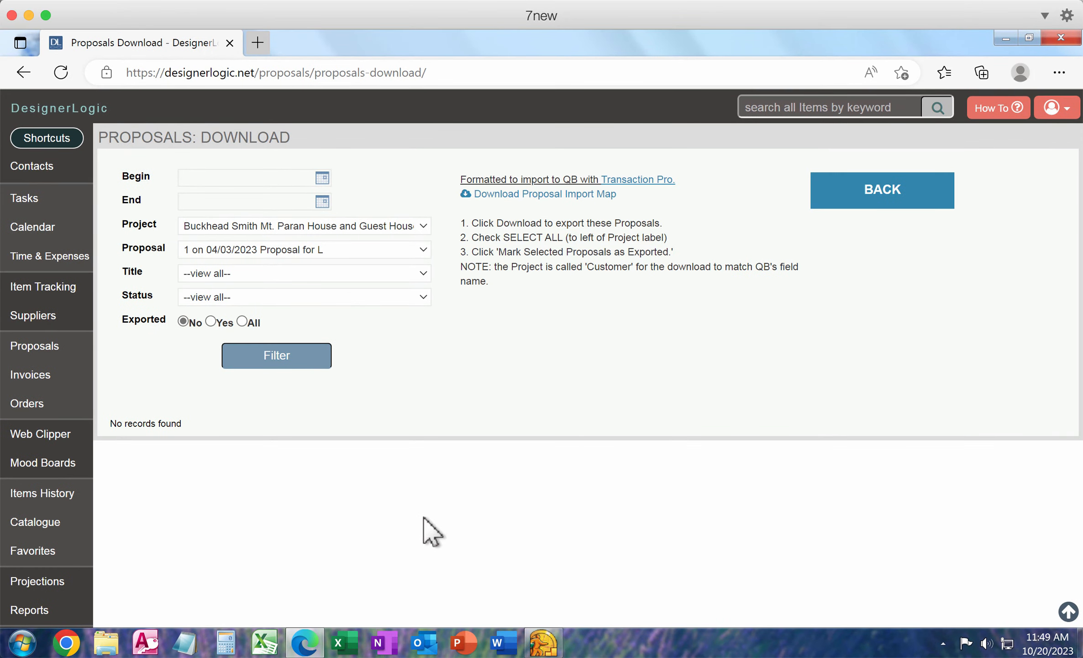
# - Switch to QuickBooks, close the Vendor Center, and launch Transaction Pro Importer 5.0
pyautogui.click(544, 642)
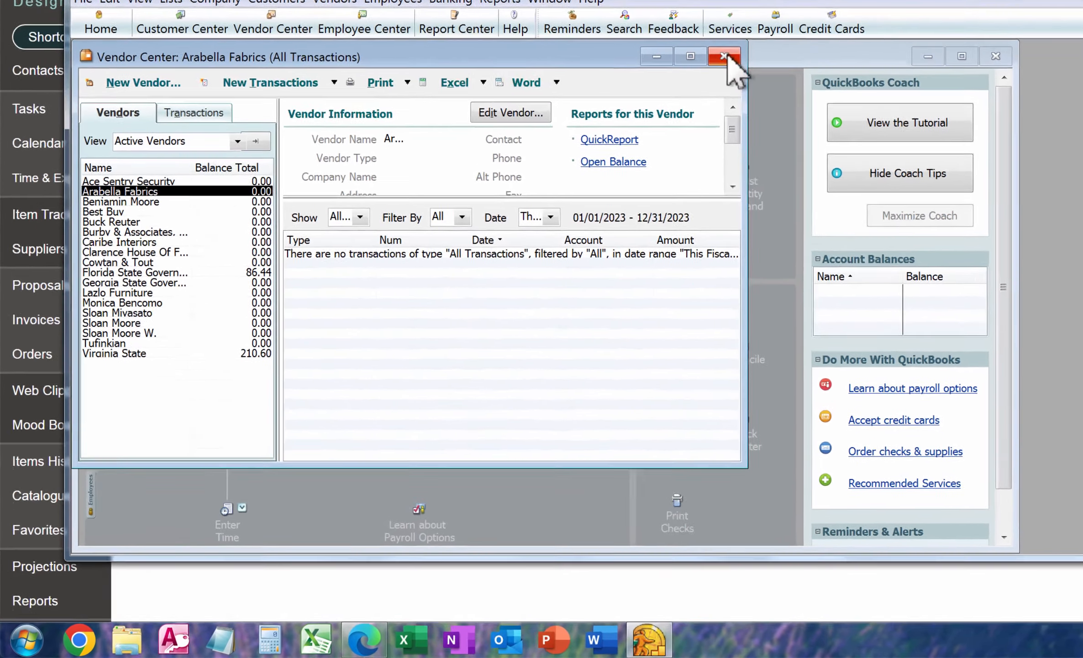
pyautogui.click(724, 56)
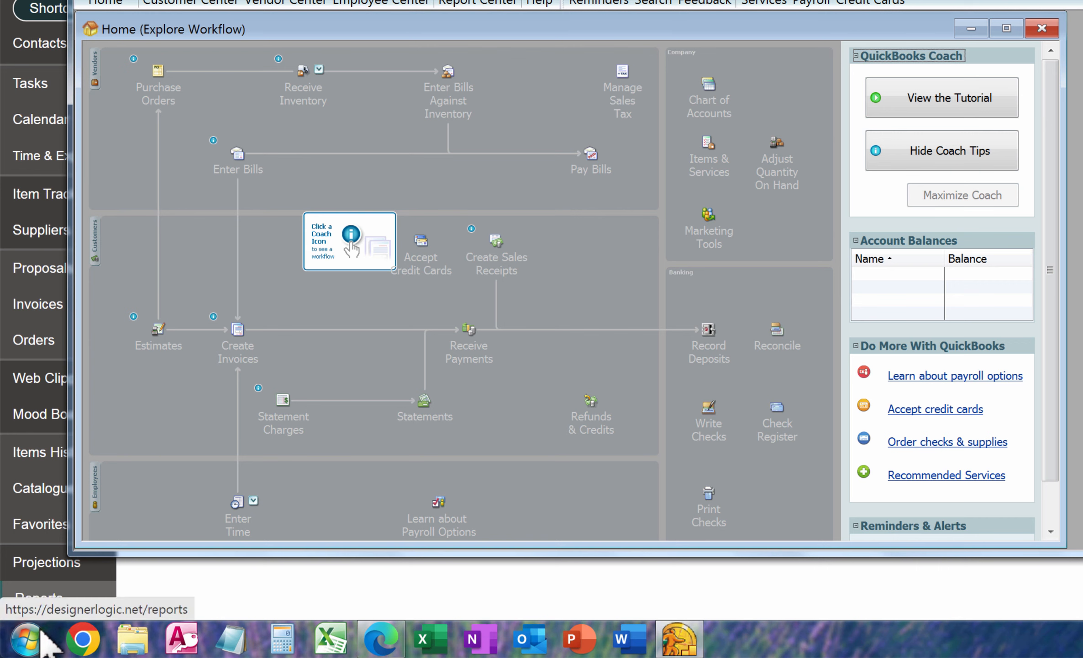
pyautogui.click(28, 638)
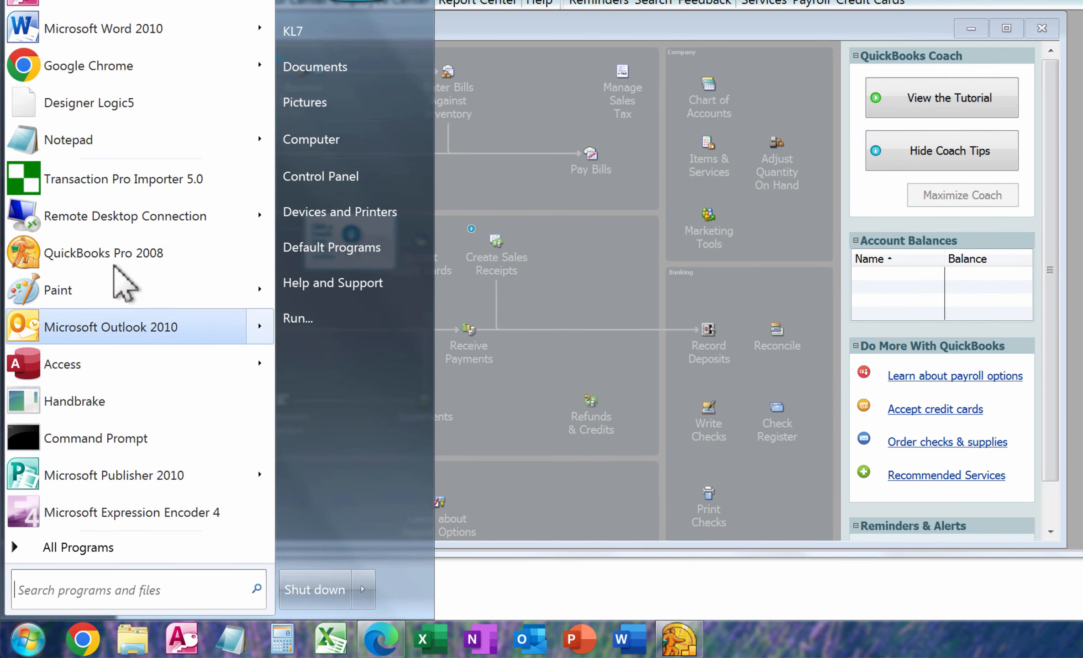
pyautogui.click(137, 182)
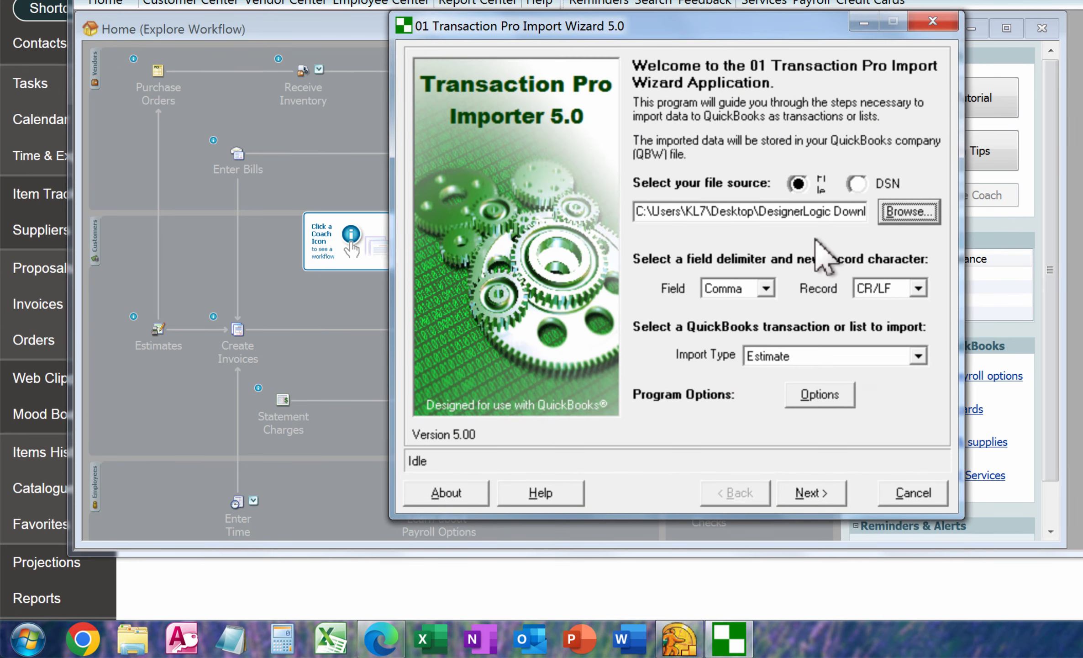
# - Choose DesignerLogic Proposals Export.csv as the import source with Estimate as the import type
pyautogui.click(909, 212)
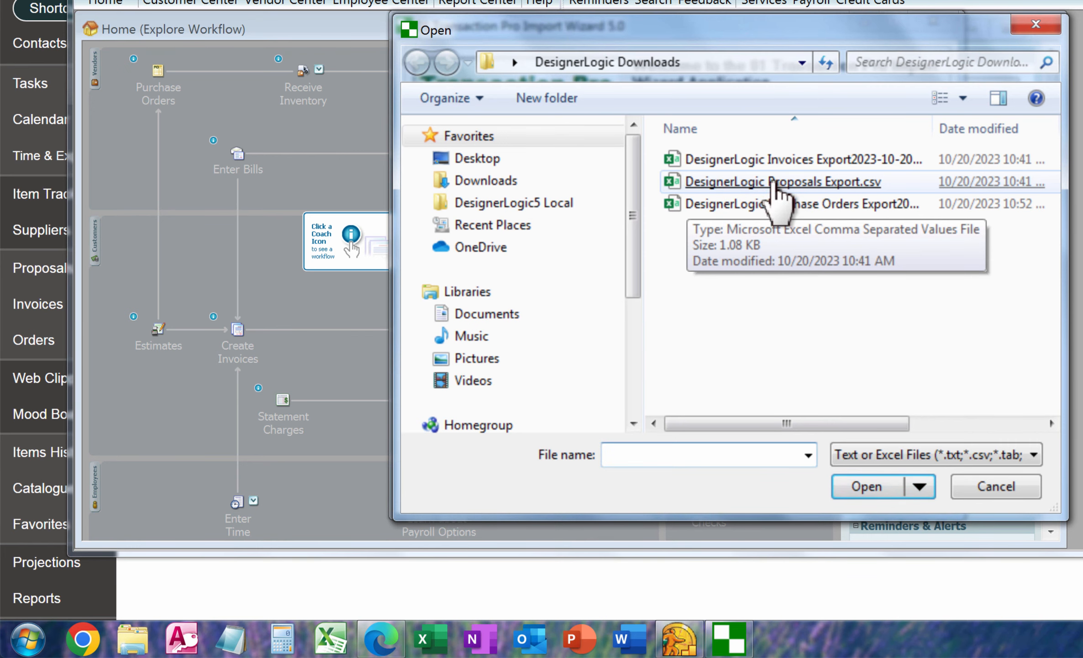
pyautogui.doubleClick(775, 183)
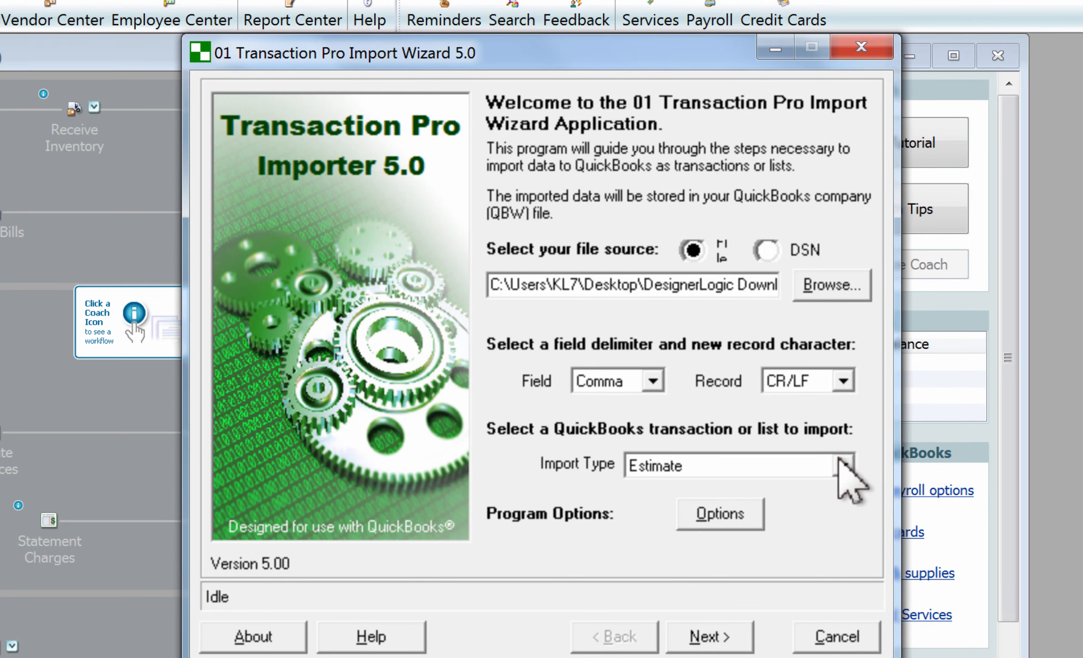
pyautogui.click(845, 470)
pyautogui.click(649, 485)
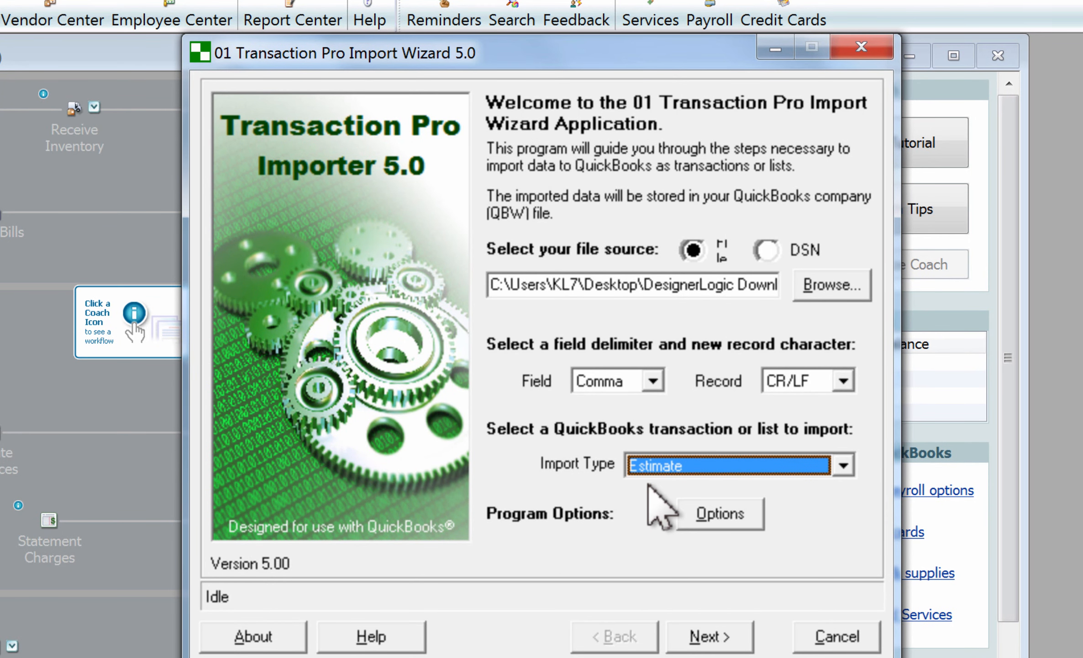
# - Review the importer's basic, advanced and e-Commerce program options without saving any changes
pyautogui.click(726, 514)
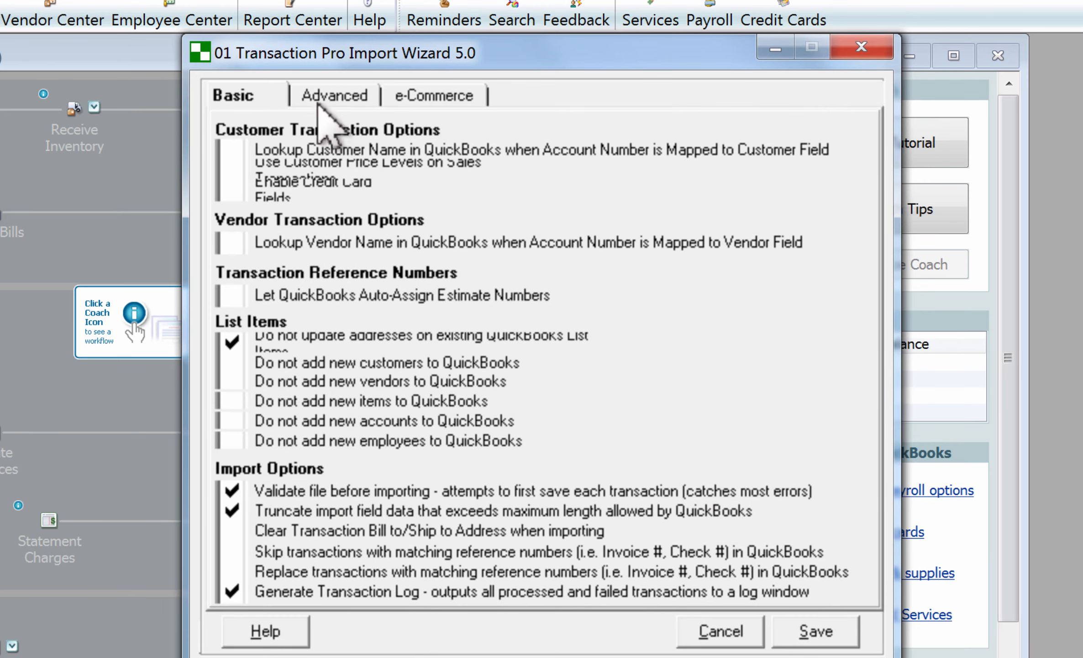
pyautogui.click(335, 96)
pyautogui.click(444, 103)
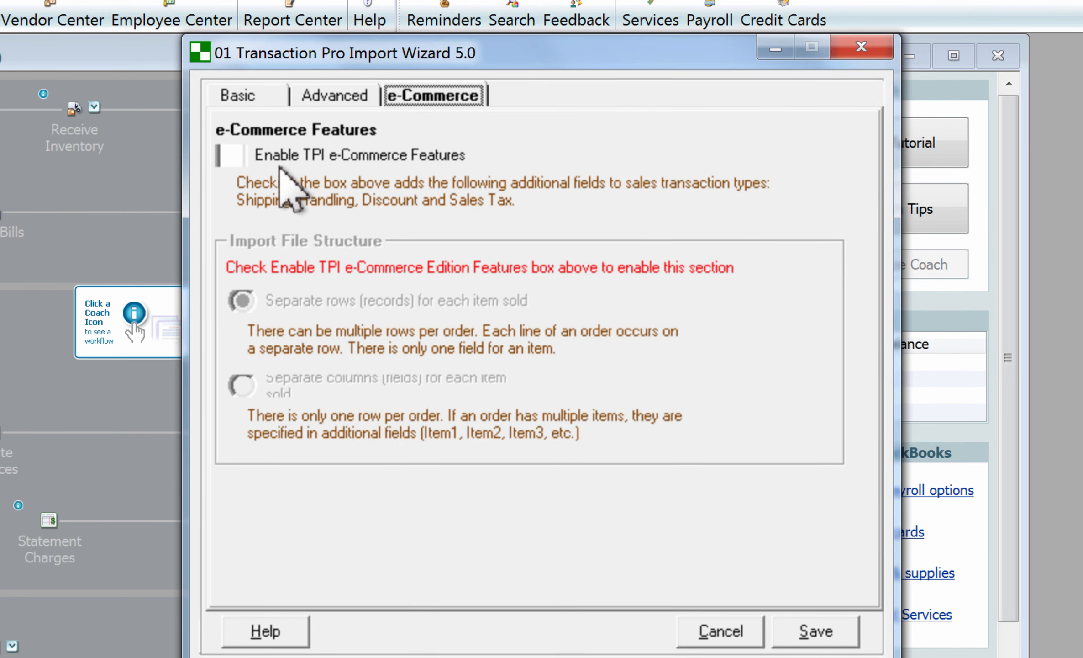
pyautogui.click(244, 104)
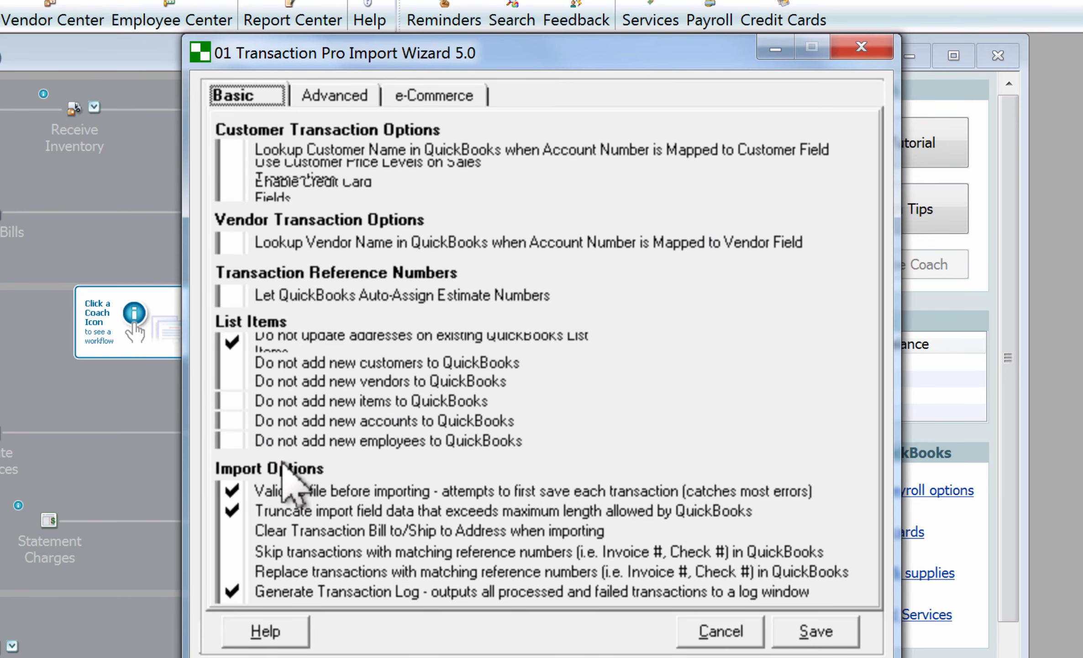
pyautogui.click(720, 631)
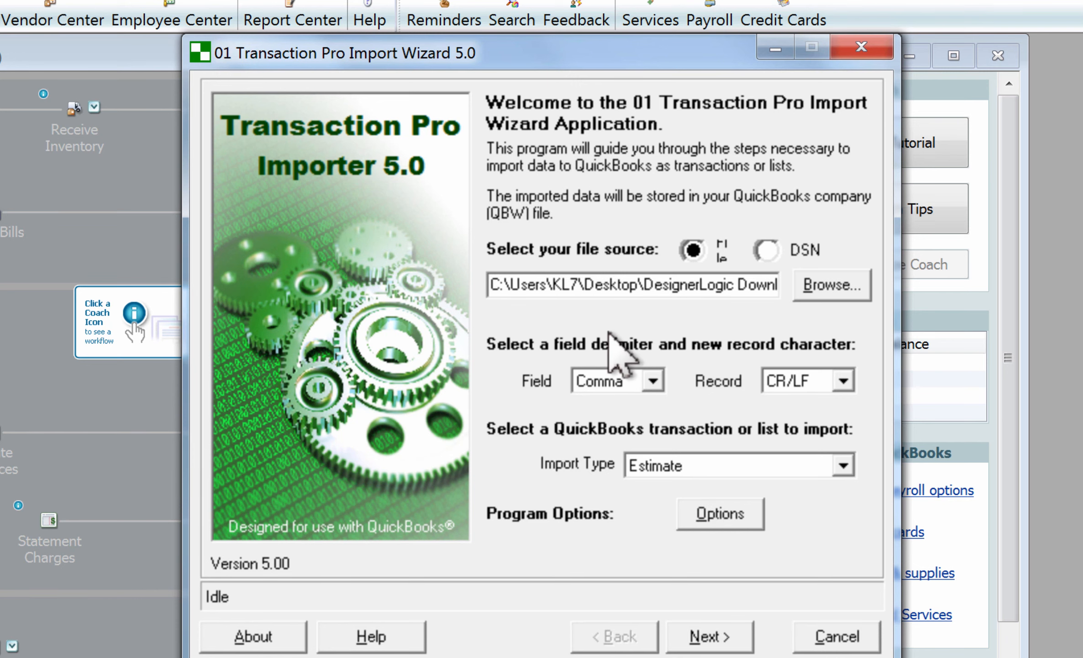
# - Preview the import file's contents across its columns and continue to the field mapping
pyautogui.click(711, 639)
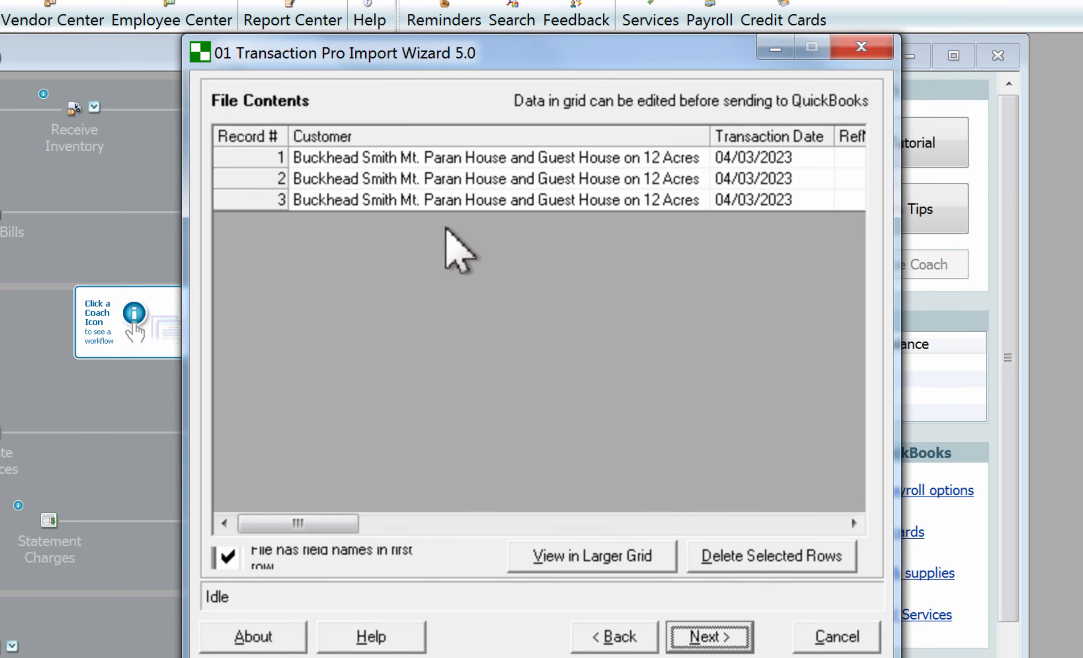
pyautogui.moveTo(322, 521); pyautogui.dragTo(530, 520)
pyautogui.moveTo(457, 522); pyautogui.dragTo(662, 522)
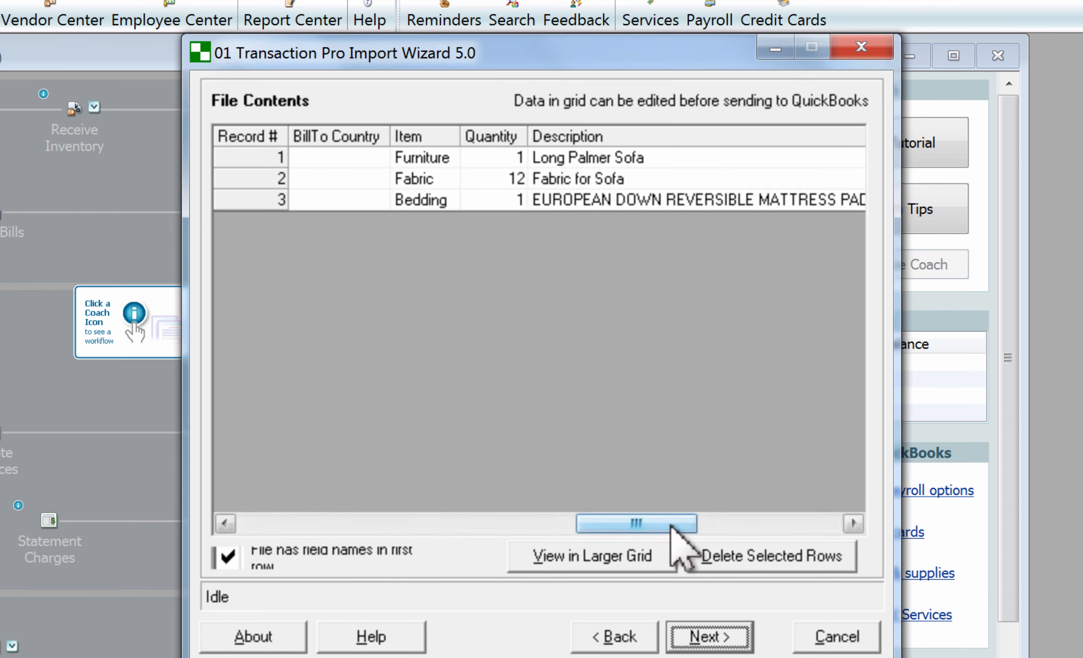
pyautogui.click(723, 639)
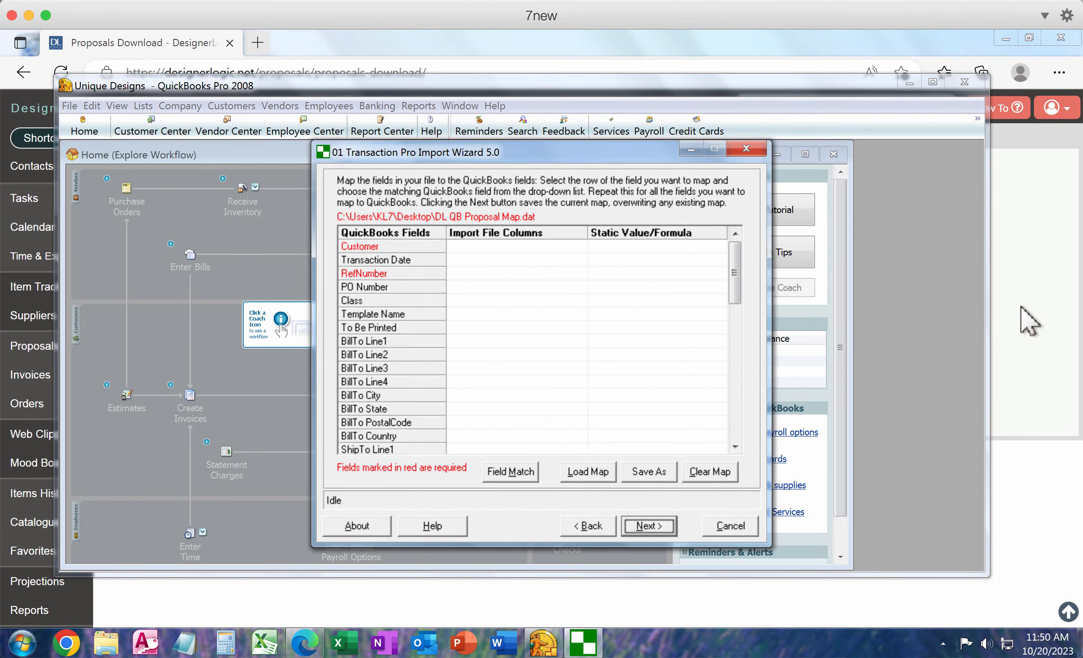
# - Get the proposal import map from the DesignerLogic page and load QB Proposal Map.dat as the importer's field map
pyautogui.click(1029, 322)
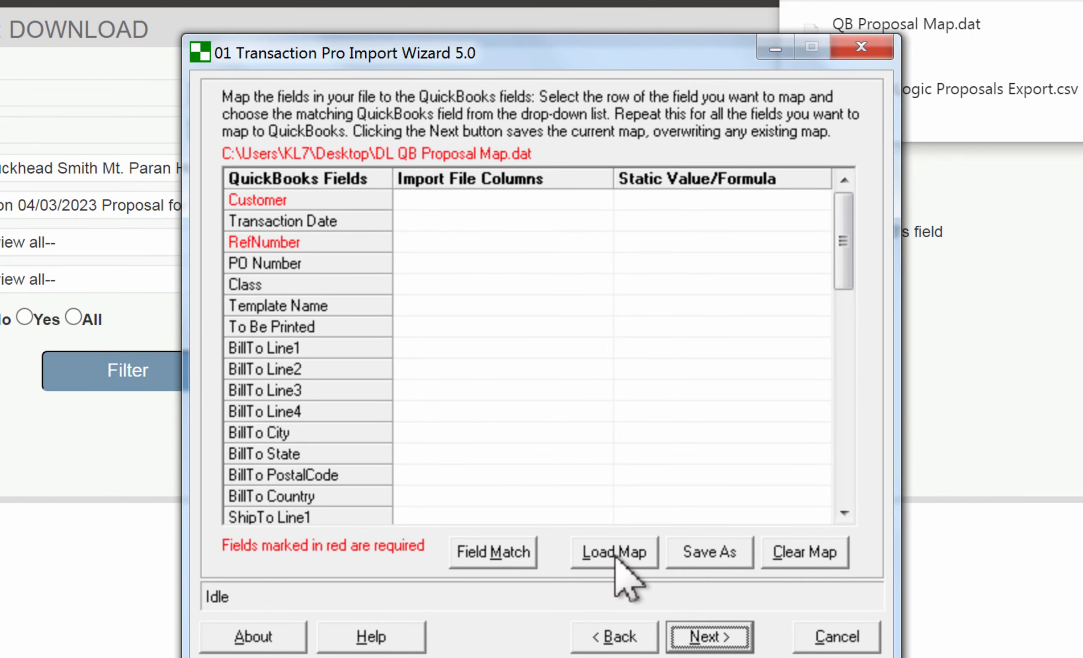
pyautogui.click(615, 554)
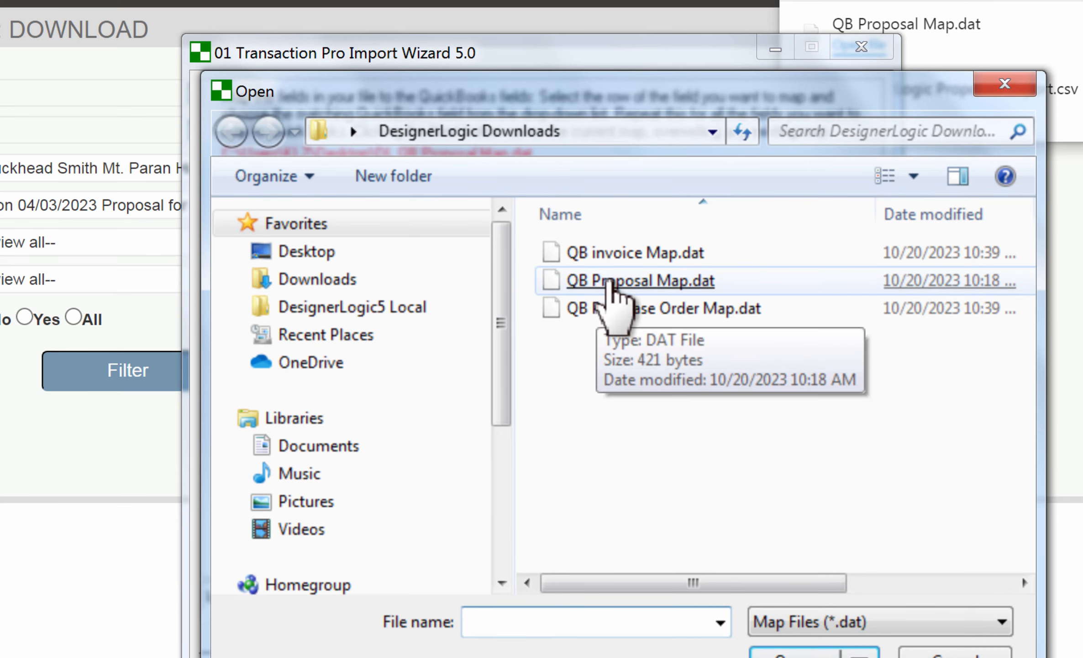
pyautogui.doubleClick(610, 281)
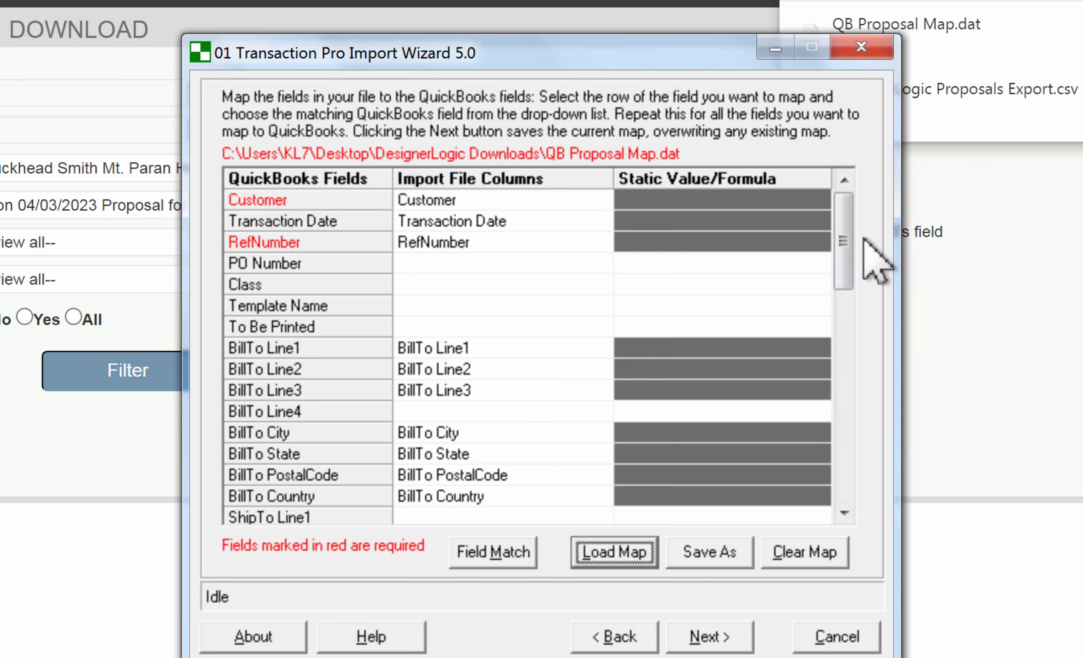
# - Check the loaded map, keep RefNumber mapped to the RefNumber column, and advance past the mapped data to the QuickBooks item settings
pyautogui.moveTo(845, 241); pyautogui.dragTo(851, 194)
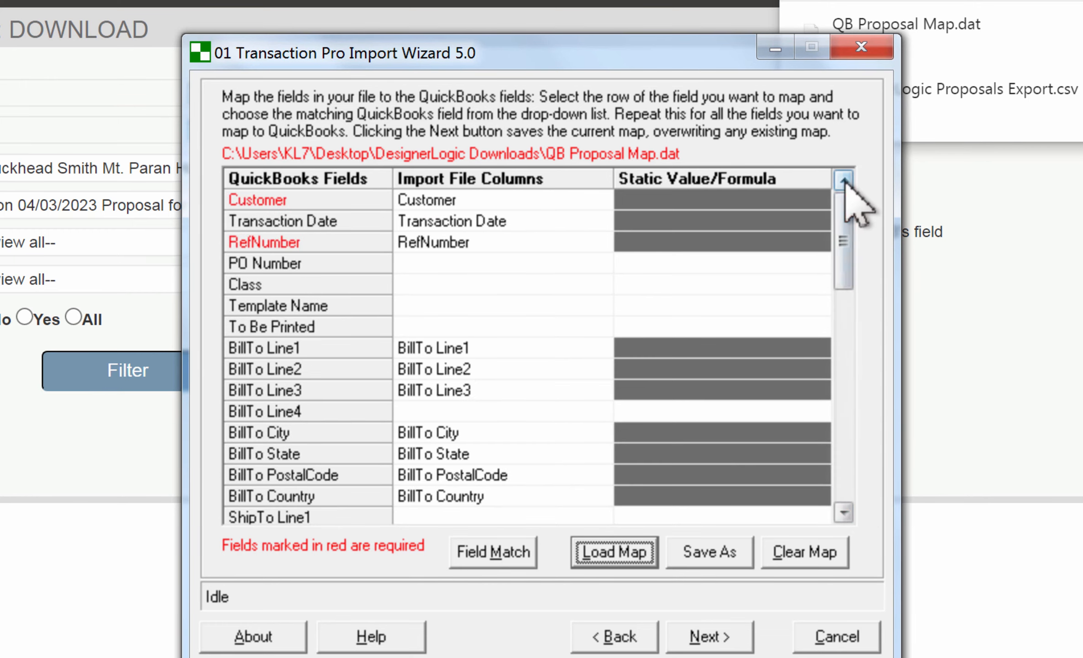
pyautogui.click(556, 242)
pyautogui.click(602, 243)
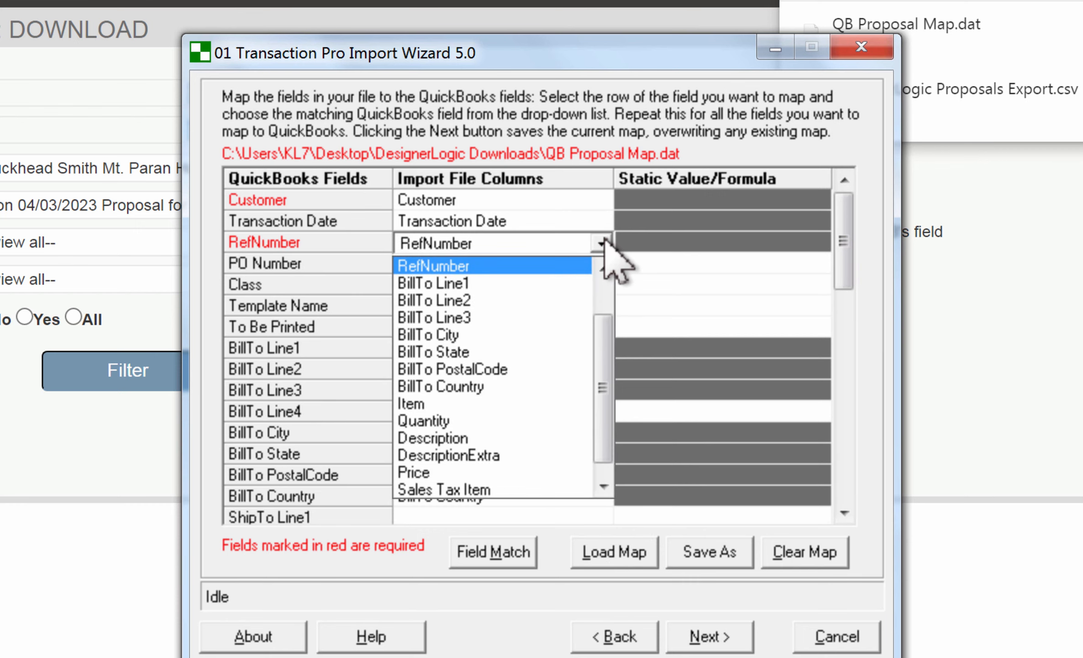
pyautogui.click(603, 242)
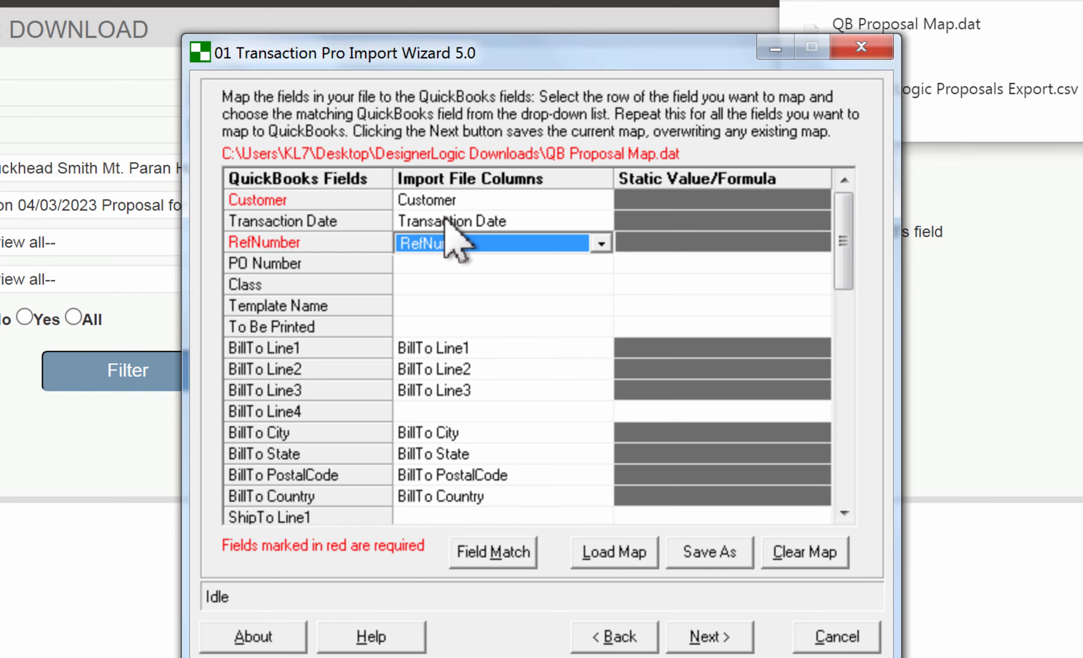
pyautogui.click(715, 637)
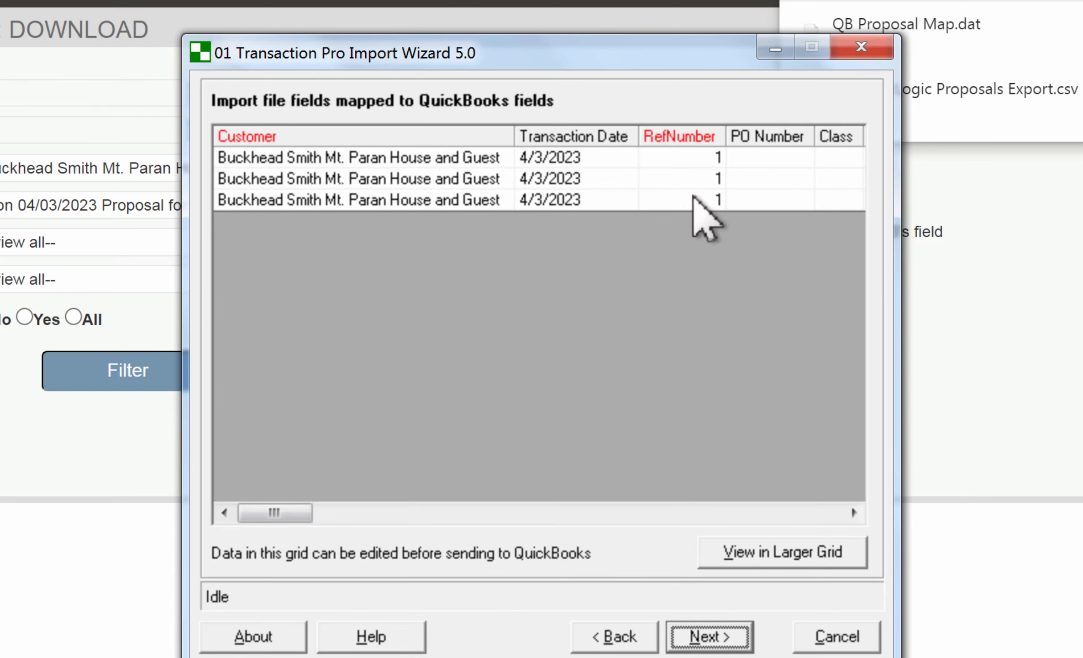
pyautogui.click(710, 635)
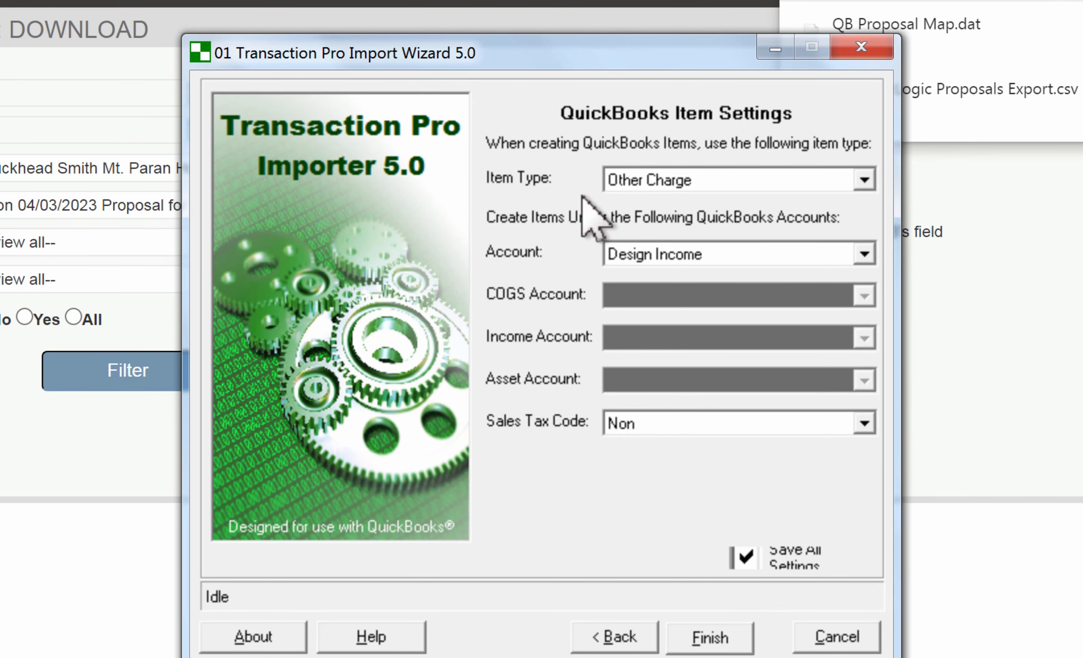
# - Use Other Charge as the item type and Design Income as the account for newly created QuickBooks items
pyautogui.click(864, 179)
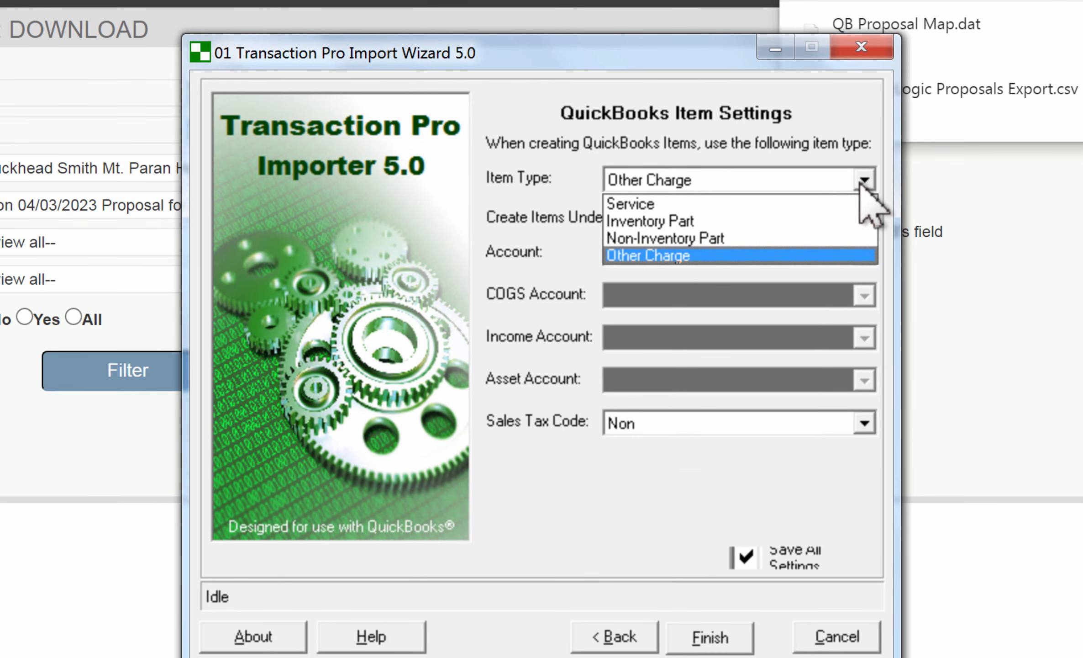
pyautogui.click(740, 255)
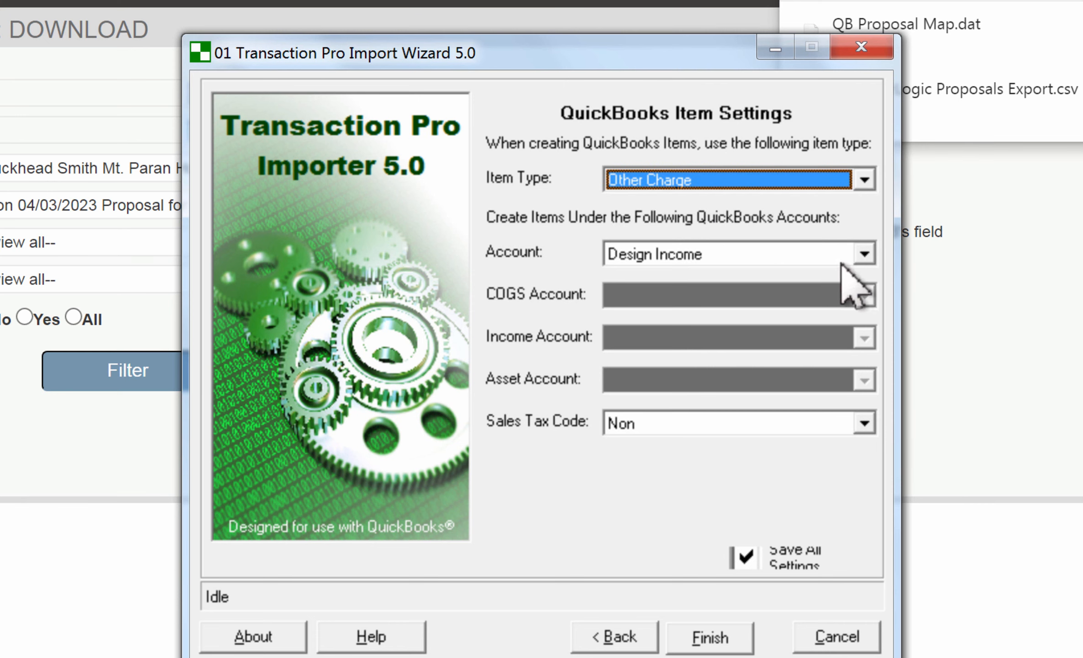
pyautogui.click(864, 254)
pyautogui.click(864, 254)
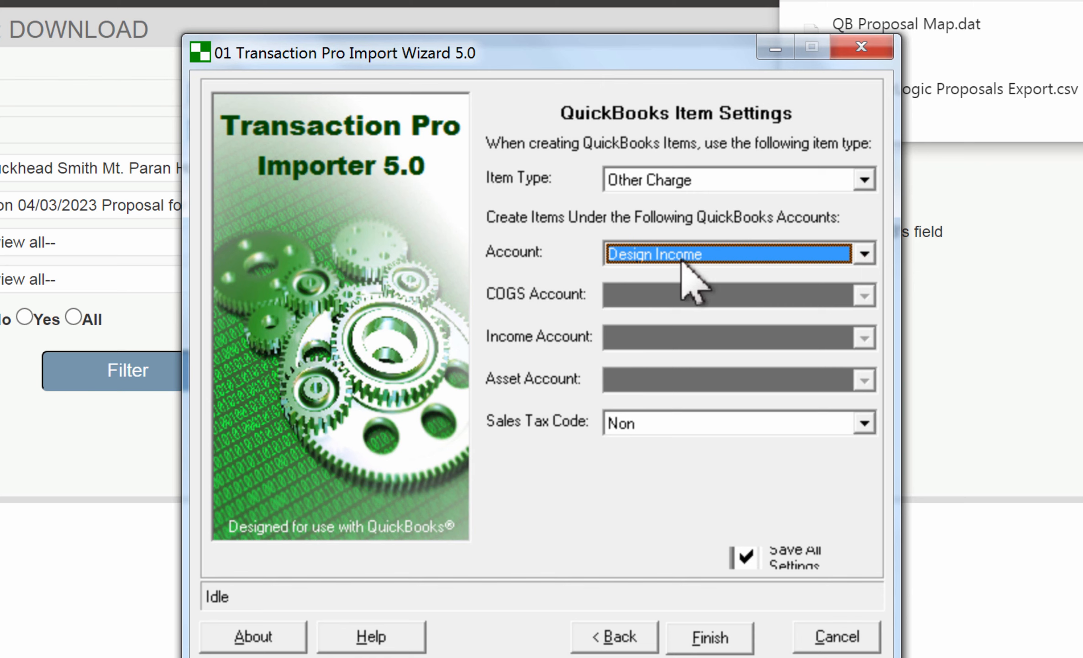
# - Finish the wizard, run the estimate transfer to QuickBooks, and close the transfer log without saving it
pyautogui.click(706, 637)
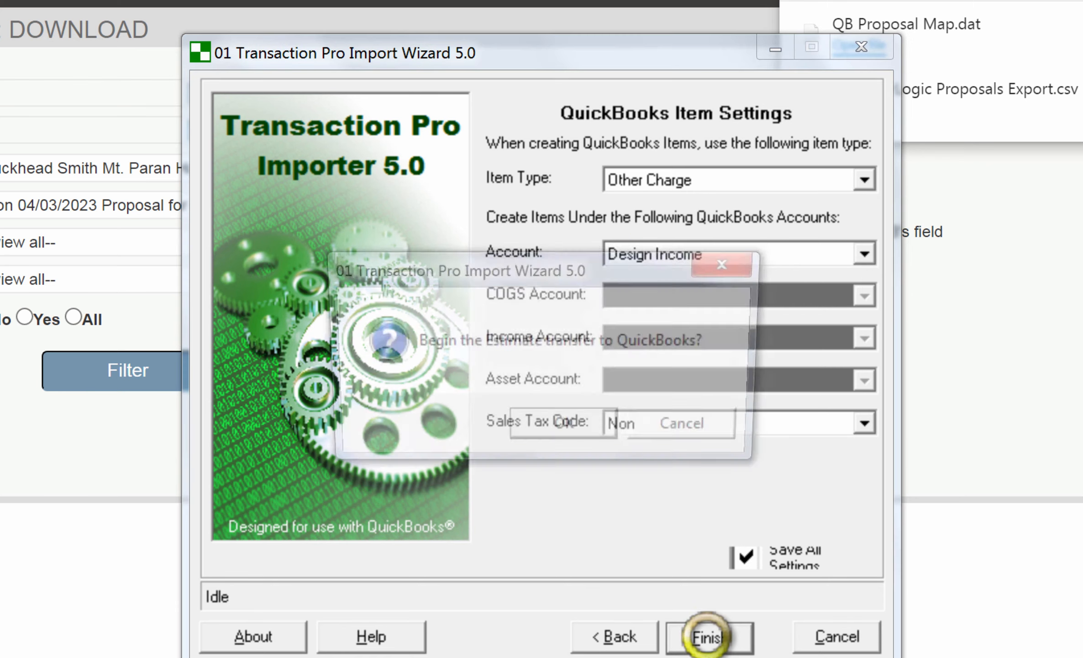
pyautogui.click(561, 429)
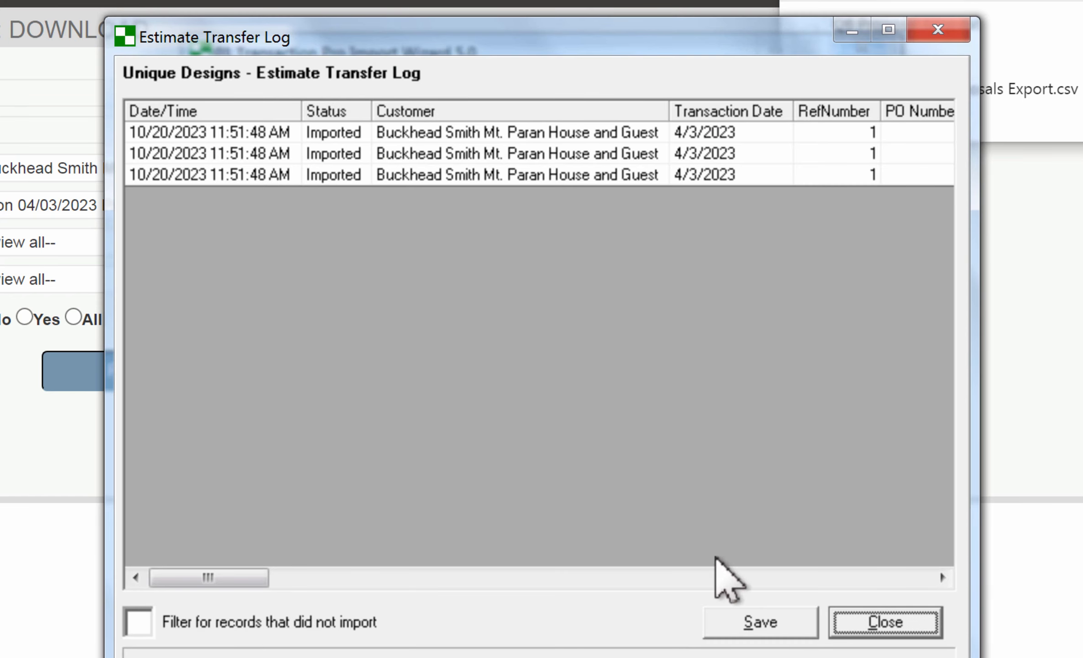
pyautogui.click(884, 613)
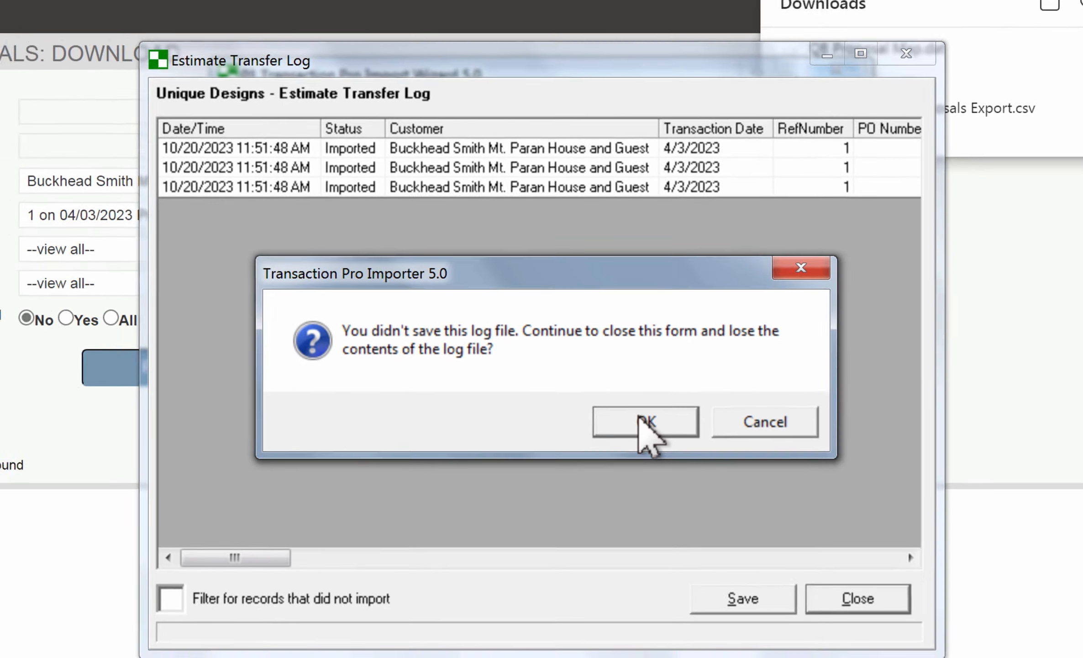
pyautogui.click(655, 429)
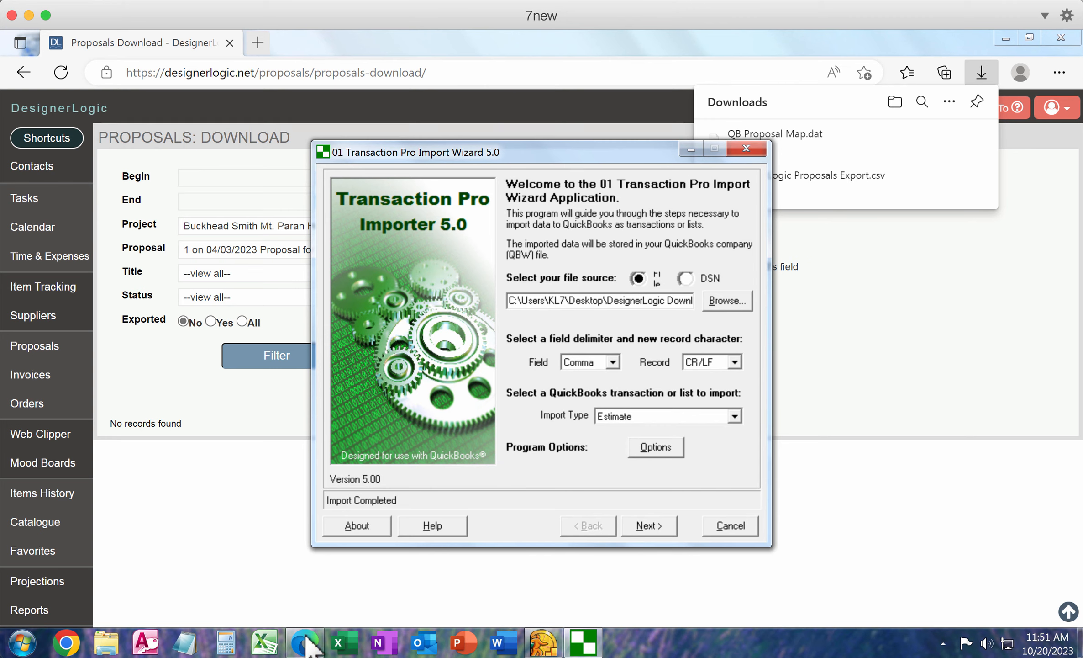
# - Switch to QuickBooks and list the estimate transactions in the Customer Center
pyautogui.click(543, 643)
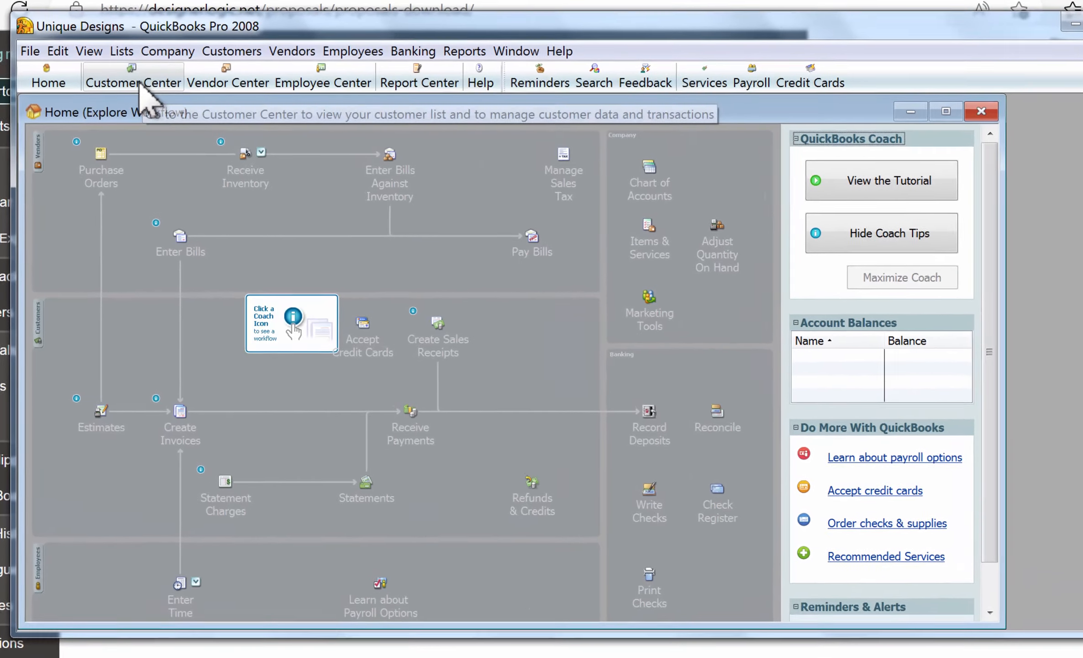
pyautogui.click(152, 126)
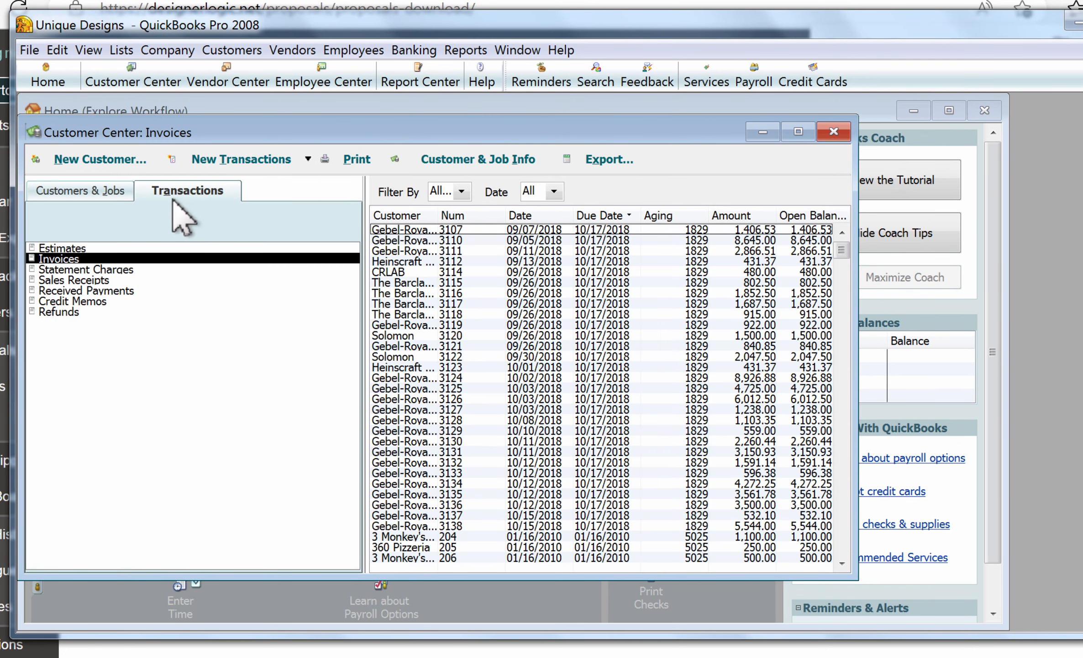
pyautogui.click(312, 247)
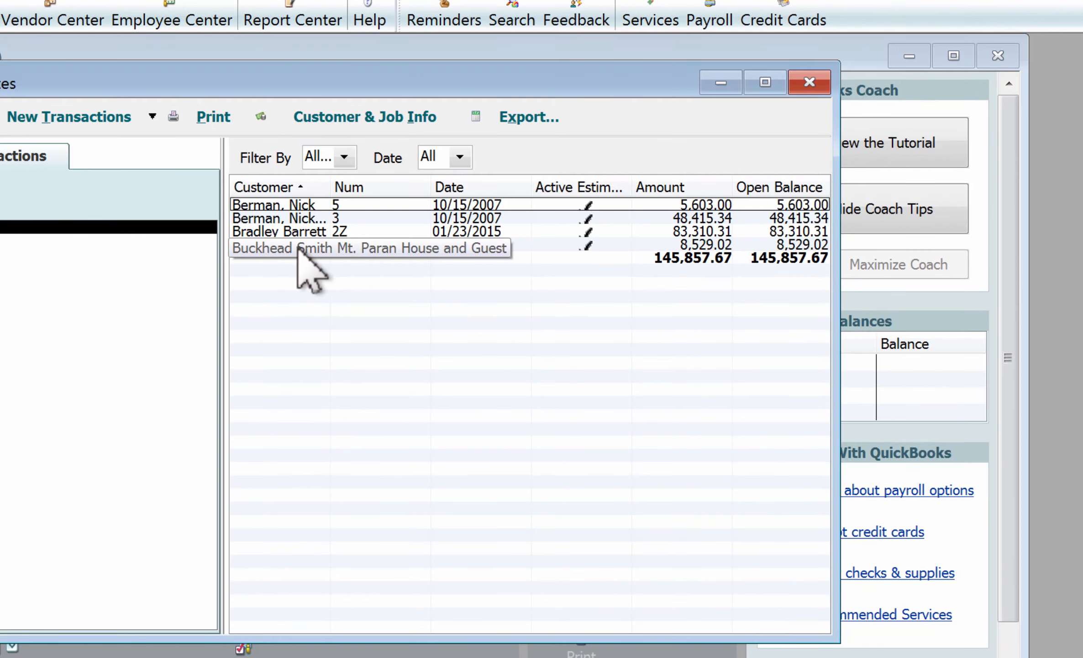
# - Open the imported estimate dated 04/03/2023, maximize it to review its line items and tax, then save and close it
pyautogui.doubleClick(432, 264)
pyautogui.click(307, 247)
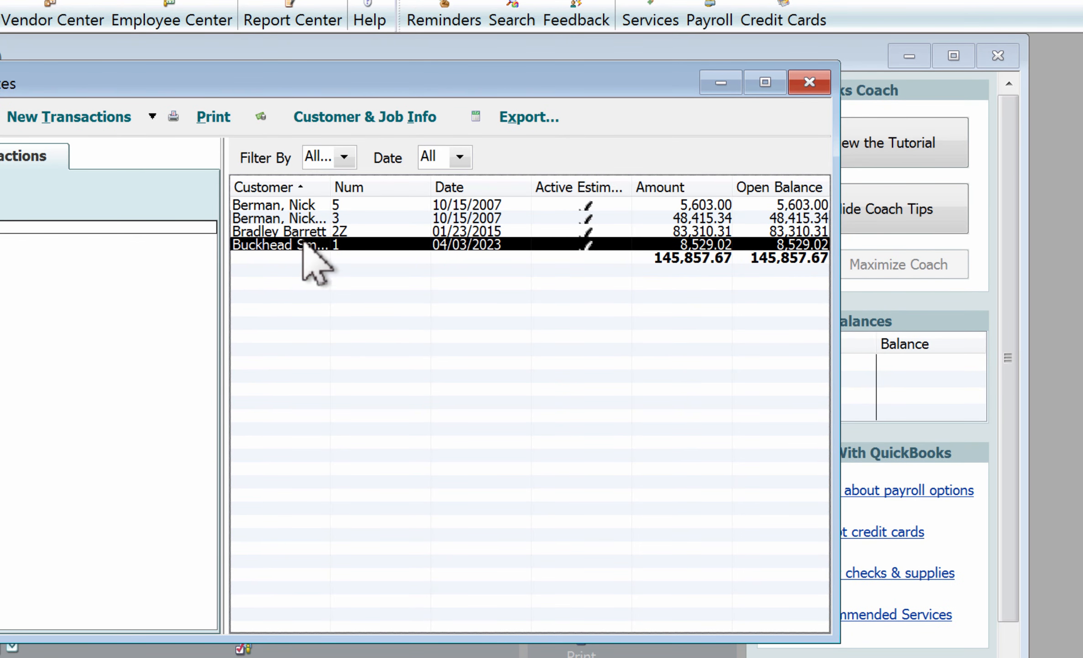
pyautogui.click(293, 241)
pyautogui.doubleClick(293, 240)
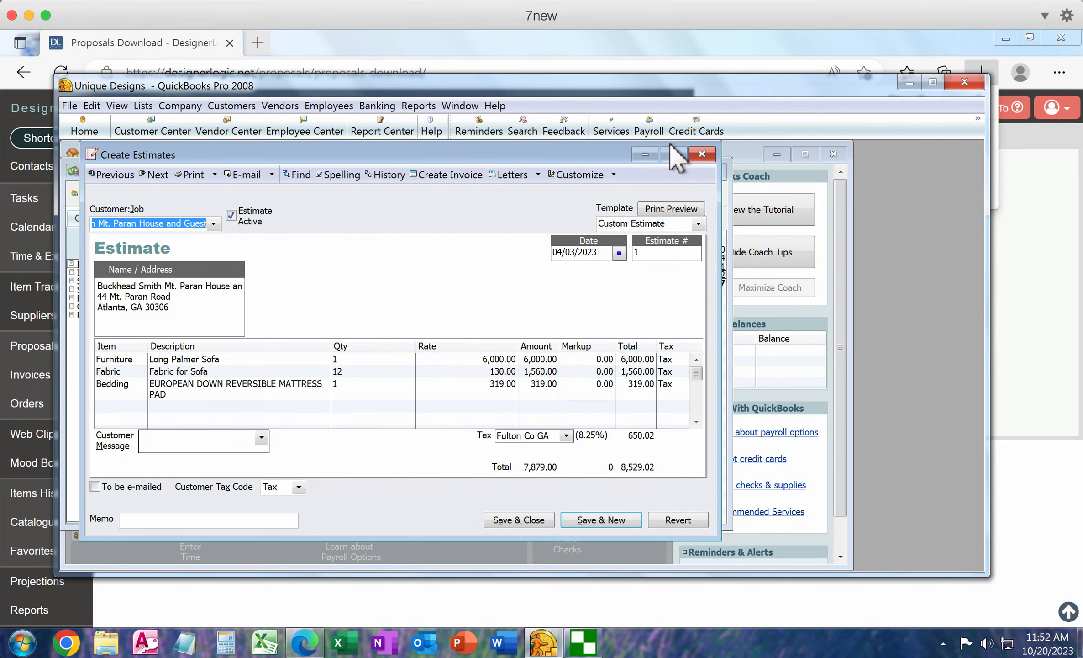
pyautogui.click(675, 151)
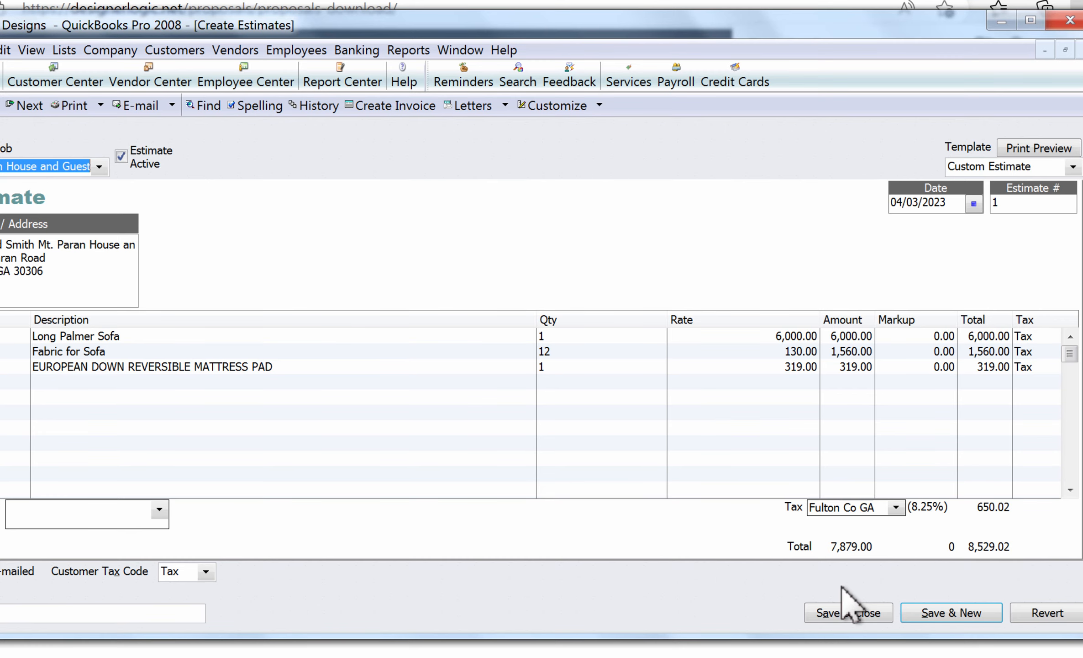
pyautogui.click(848, 613)
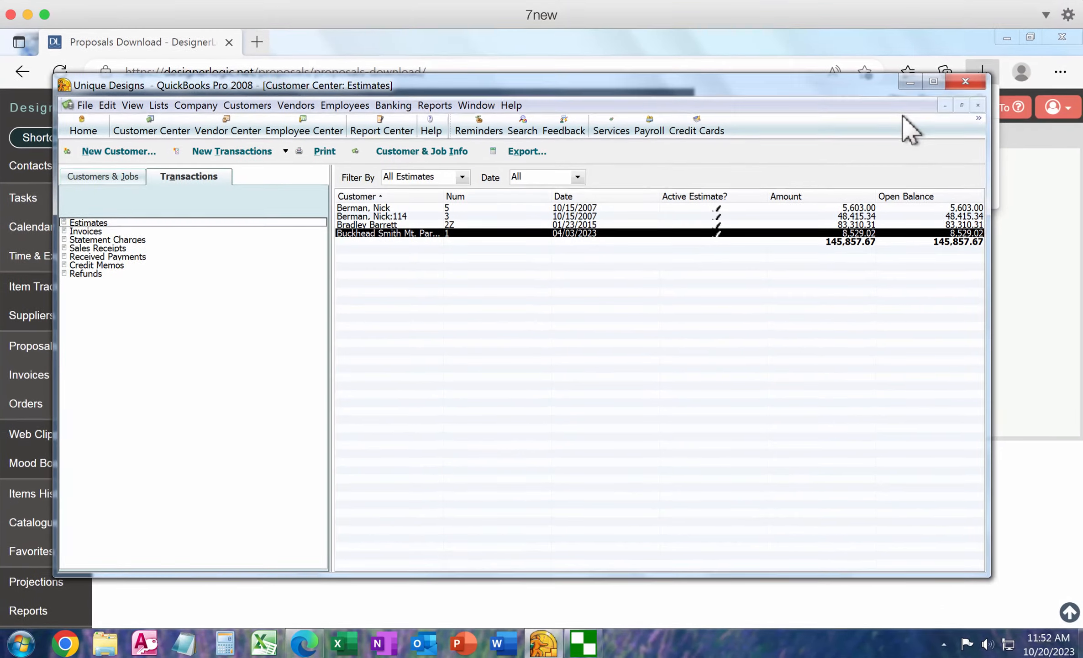
# - Try to close QuickBooks and dismiss the resulting notice
pyautogui.click(966, 83)
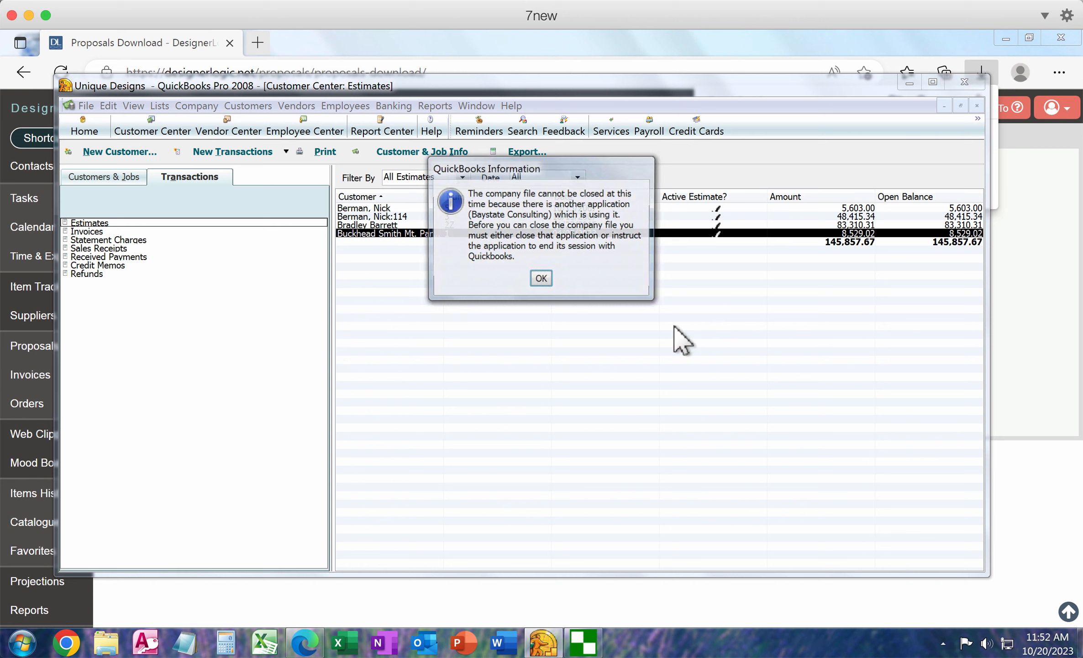
pyautogui.click(540, 278)
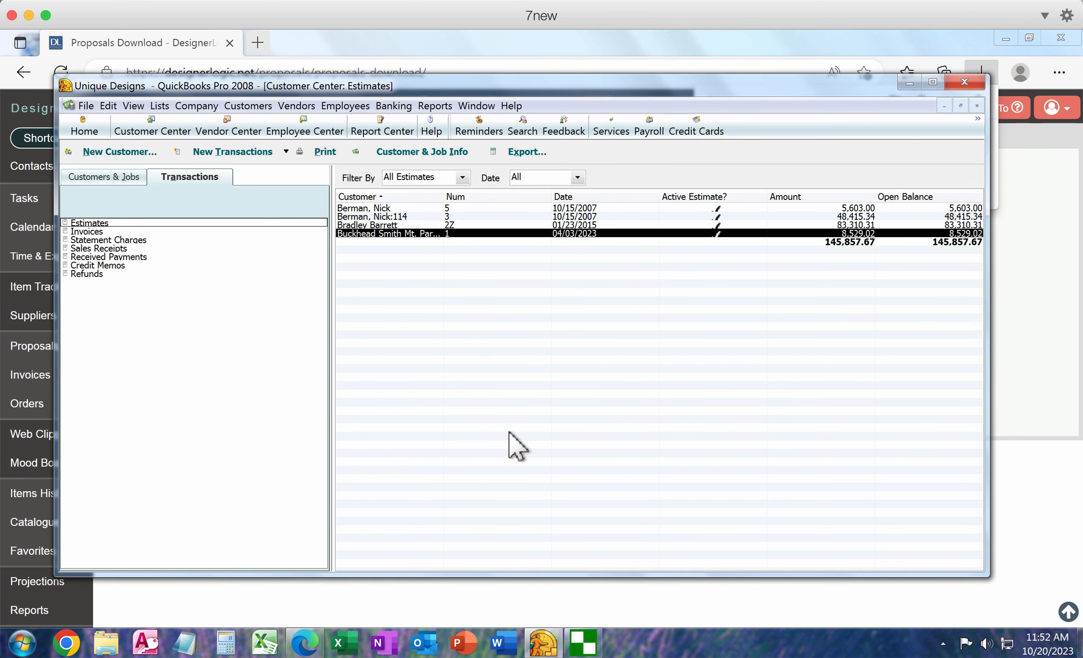